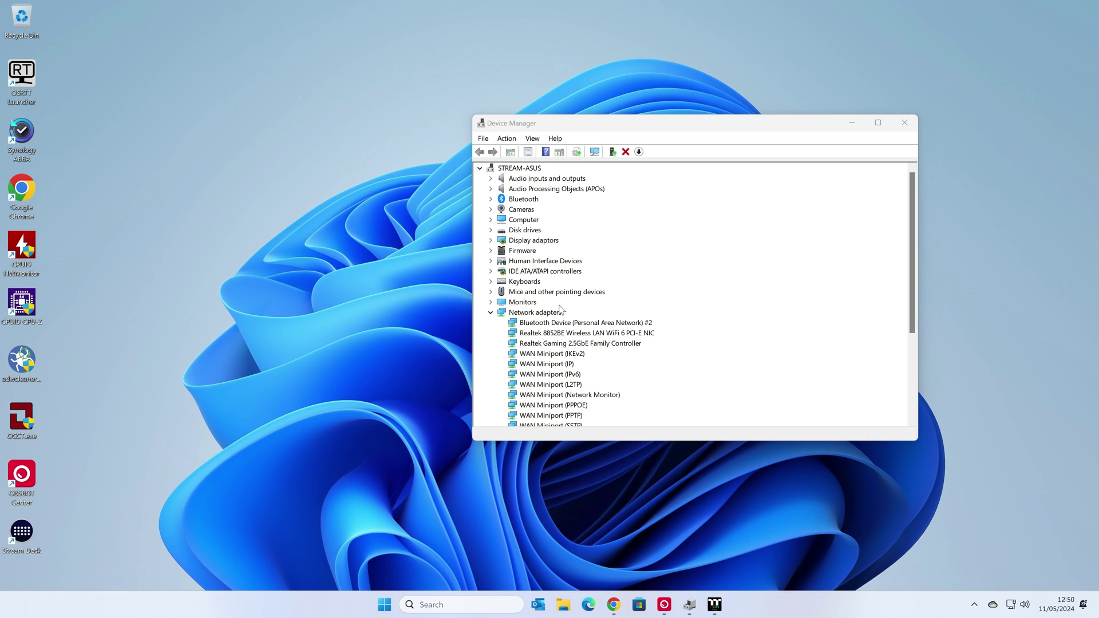
pyautogui.moveTo(571, 128); pyautogui.dragTo(528, 91)
pyautogui.scroll(-1, 603, 290)
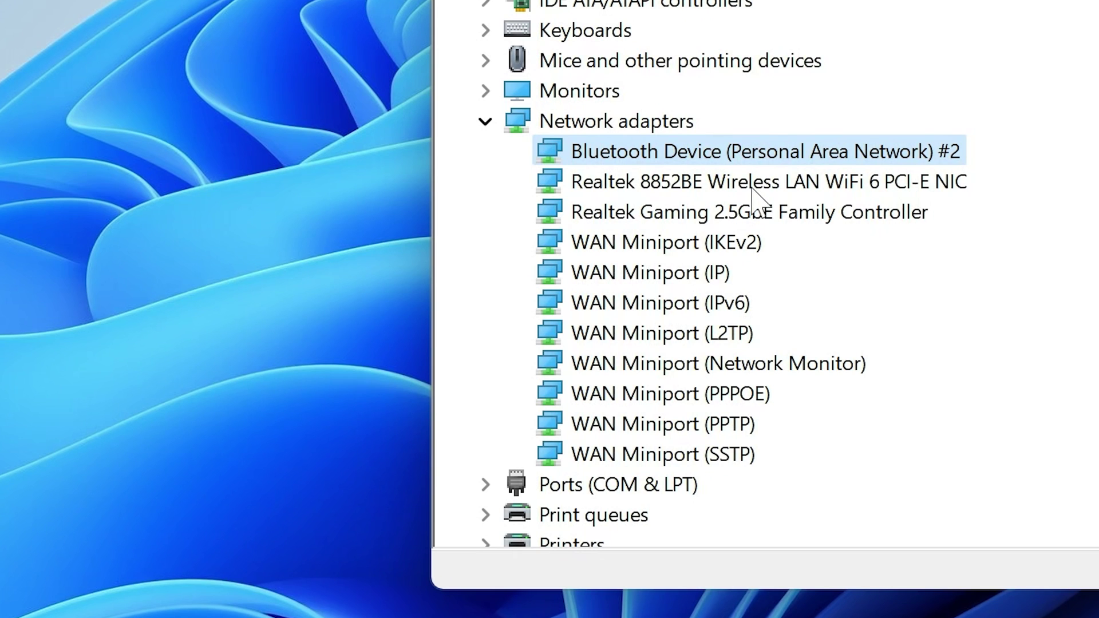
pyautogui.click(641, 215)
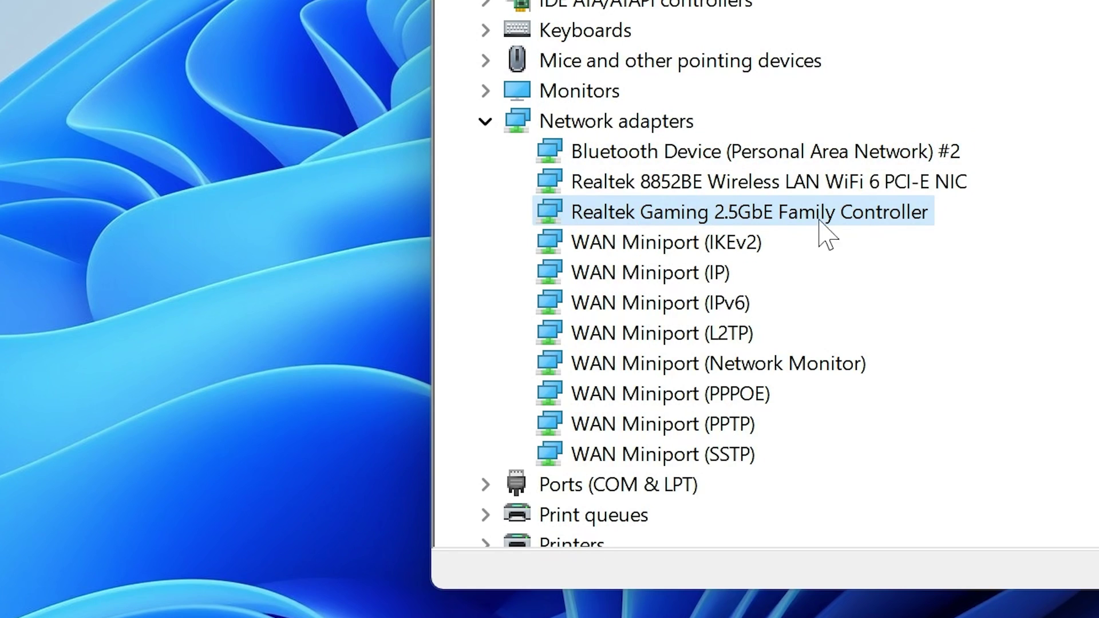
pyautogui.doubleClick(767, 217)
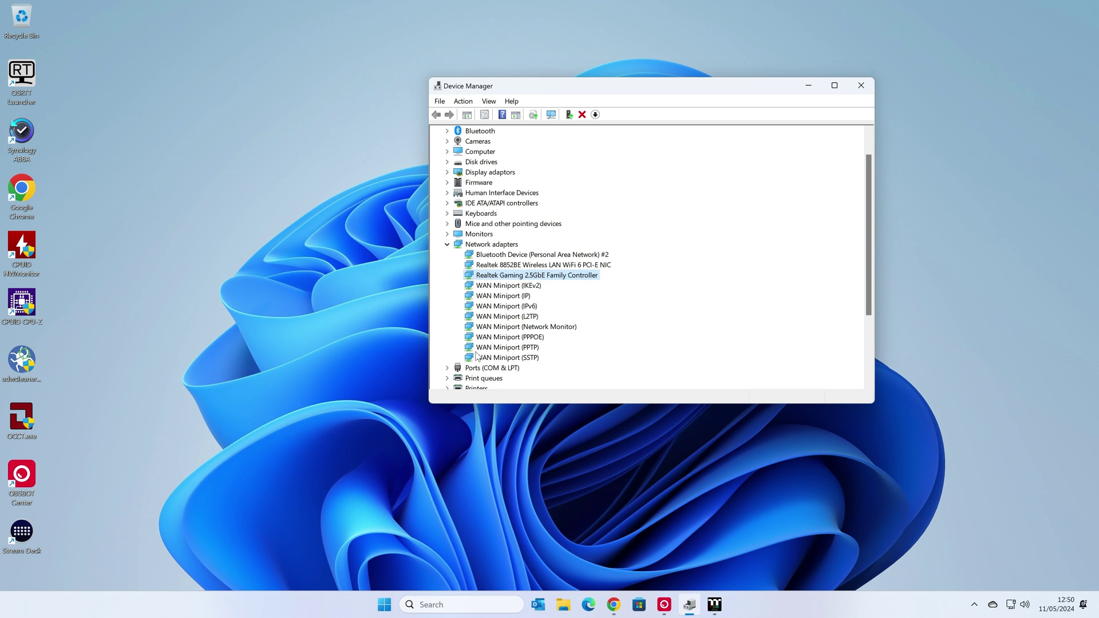
# Bring up the ASUS TUF GAMING B650-PLUS WIFI driver page in Chrome and confirm Windows 11 64-bit as the OS.
pyautogui.click(621, 606)
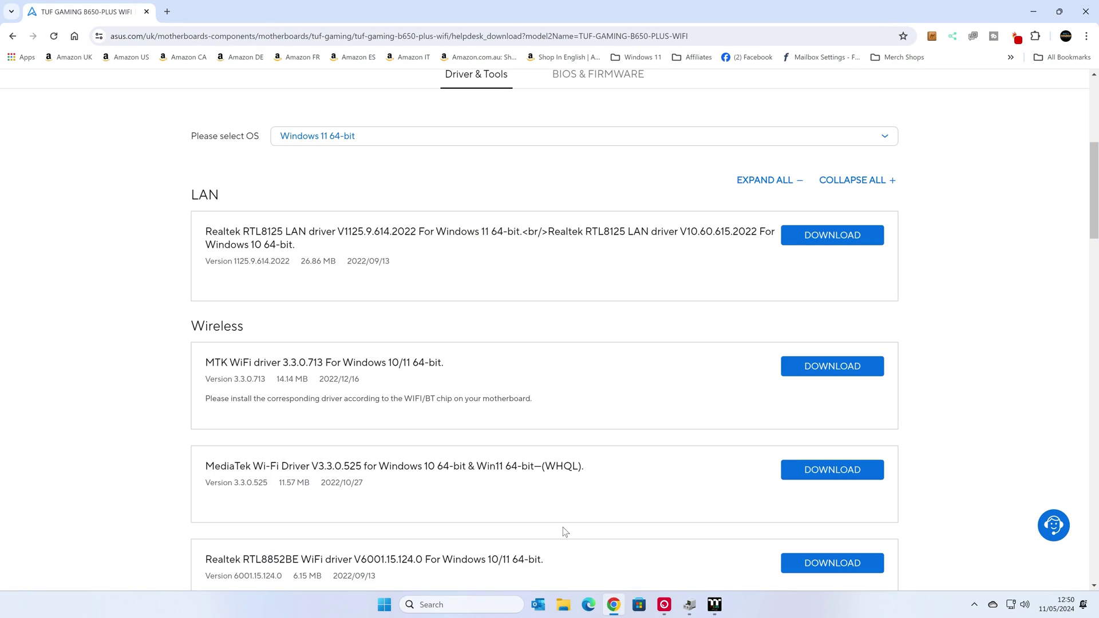
pyautogui.scroll(6, 288, 308)
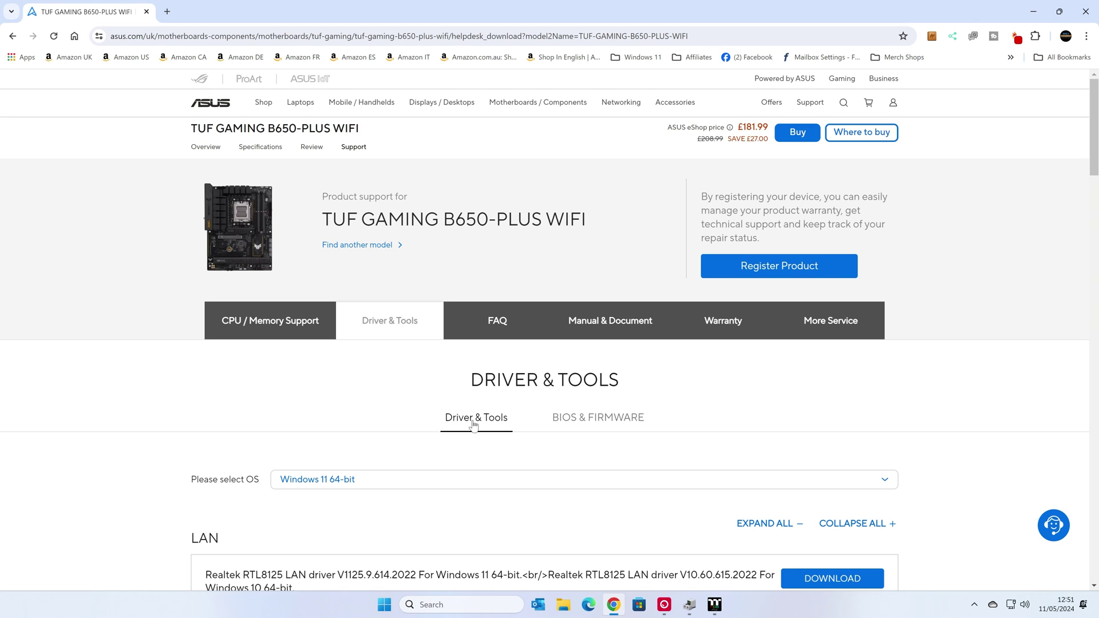
pyautogui.scroll(-3, 473, 424)
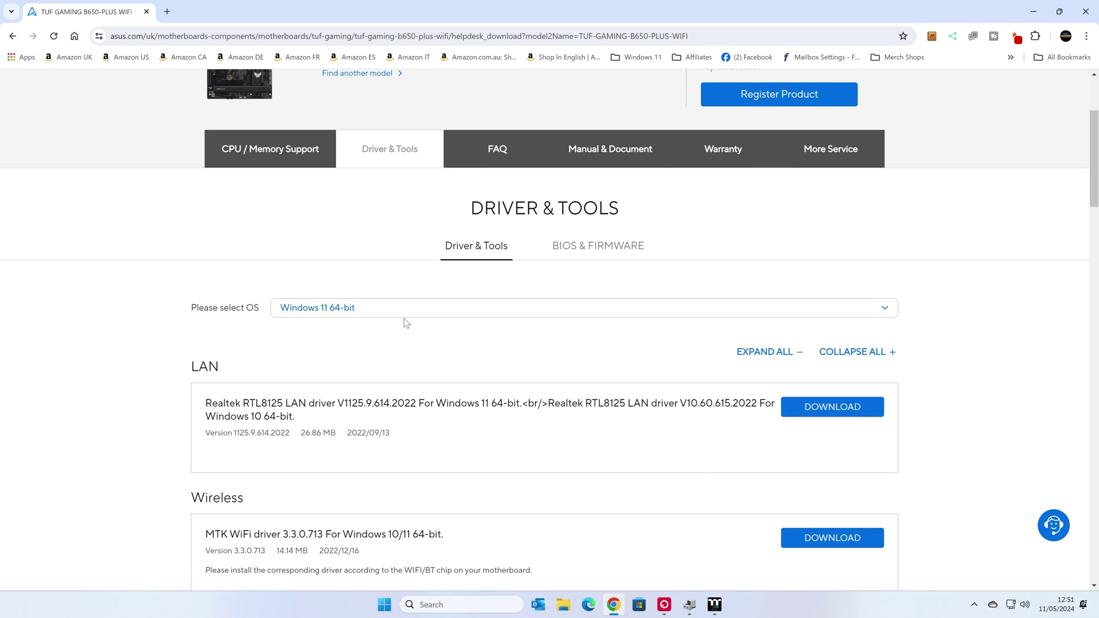
pyautogui.click(407, 315)
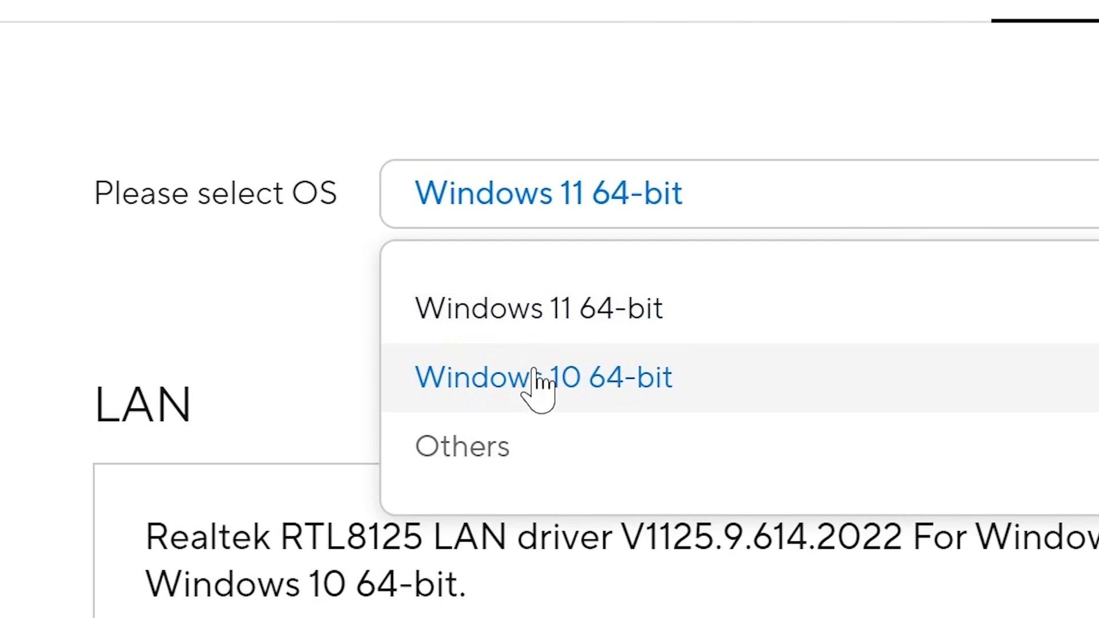
pyautogui.click(535, 316)
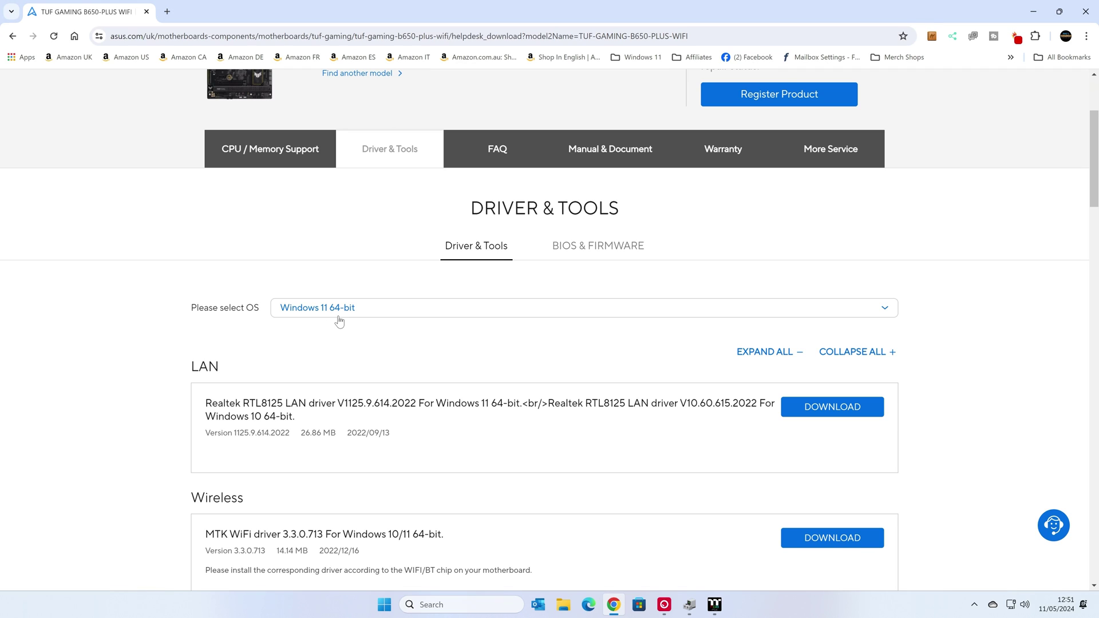
pyautogui.click(312, 315)
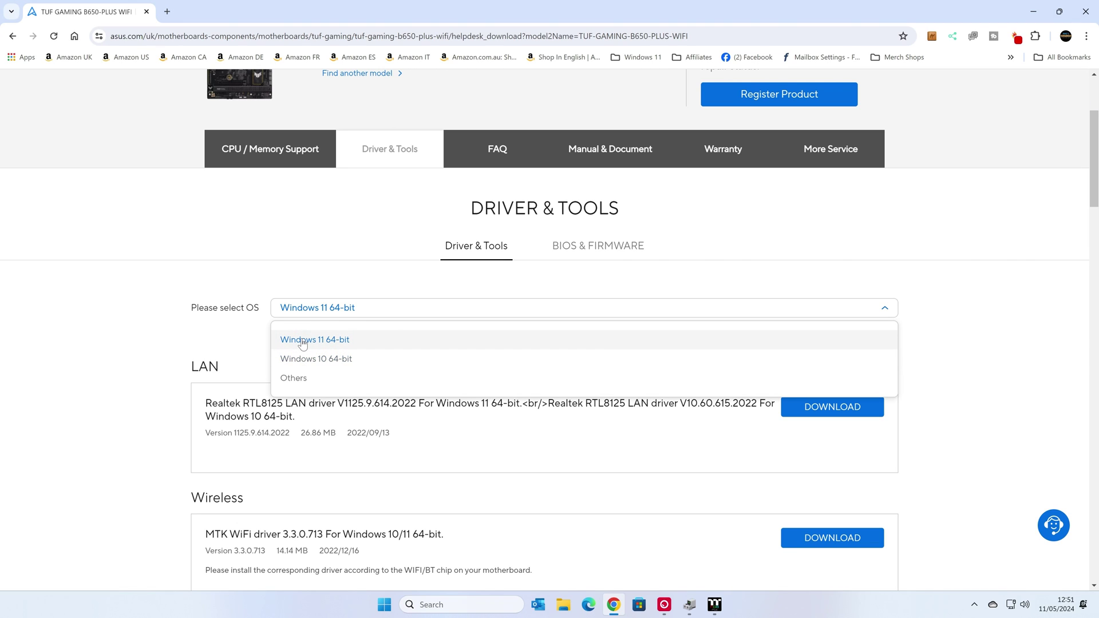
pyautogui.click(302, 341)
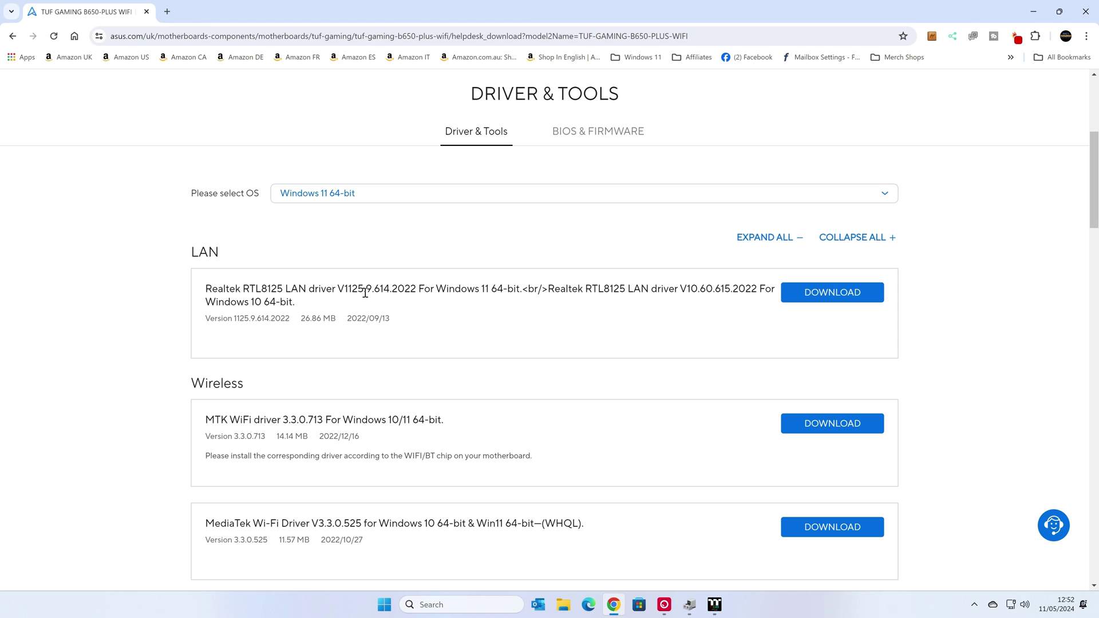
# Save the Realtek RTL8125 LAN driver zip to the Desktop and check the adapters in Device Manager.
pyautogui.click(841, 293)
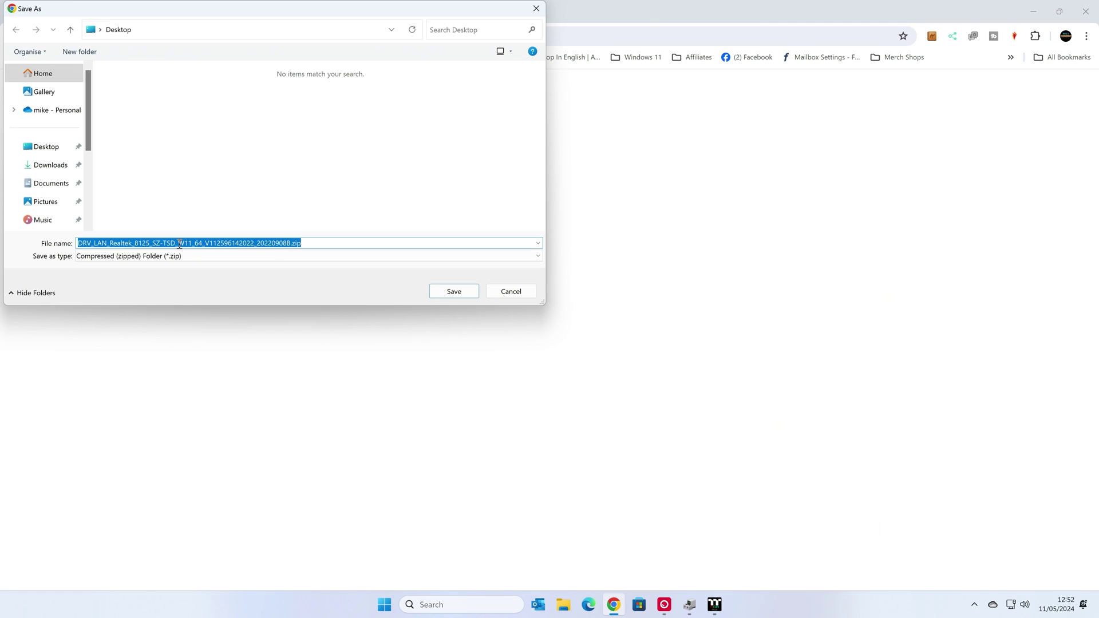
pyautogui.click(454, 292)
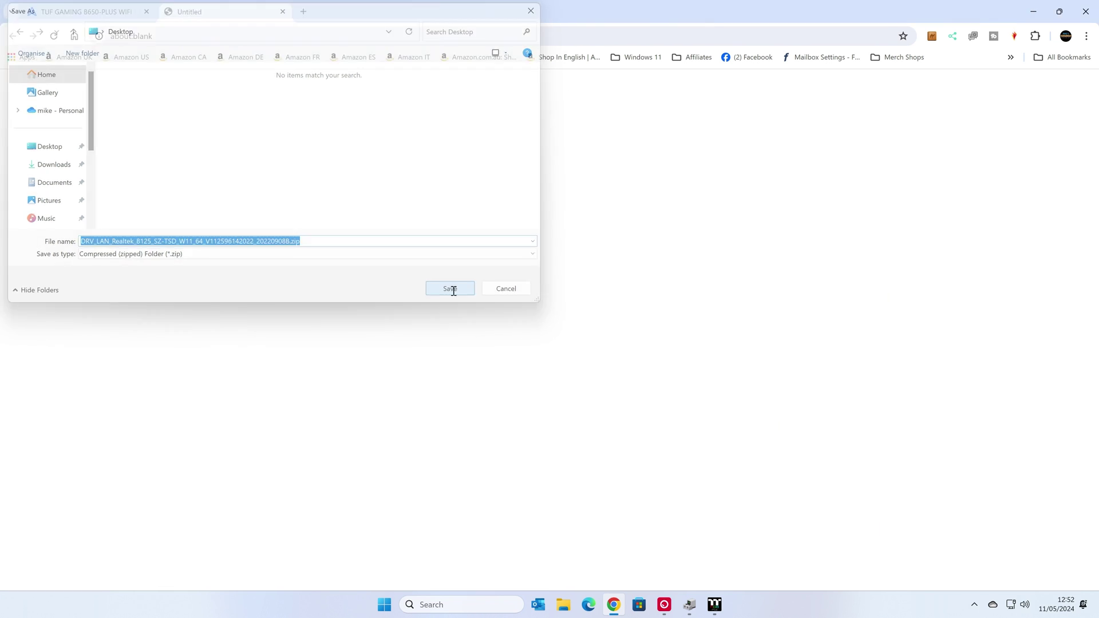
pyautogui.scroll(-2, 469, 304)
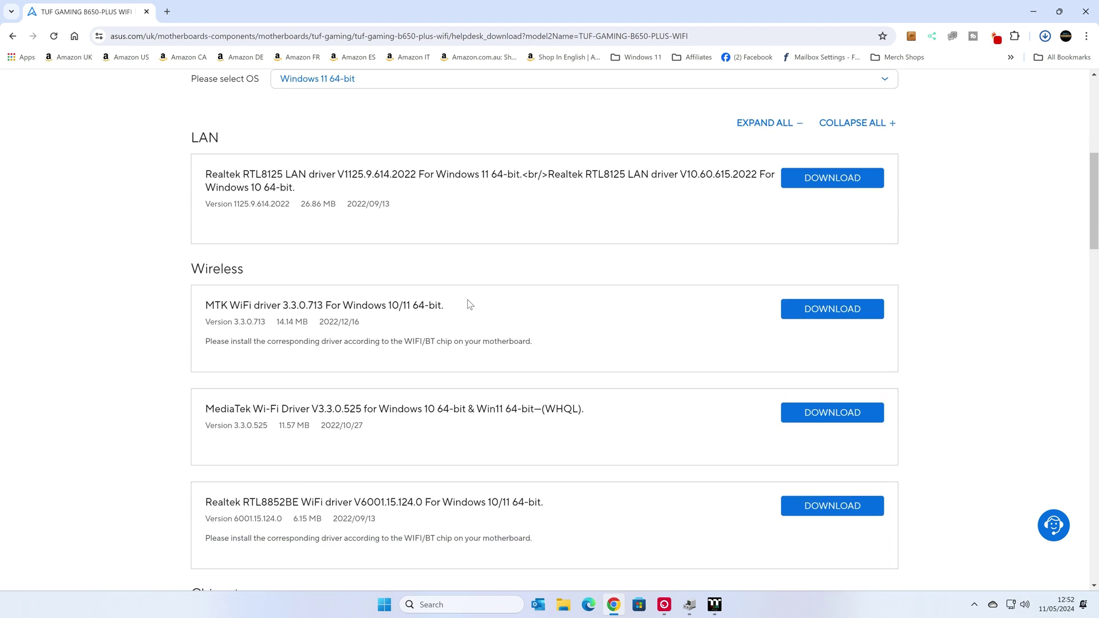
pyautogui.scroll(-1, 469, 304)
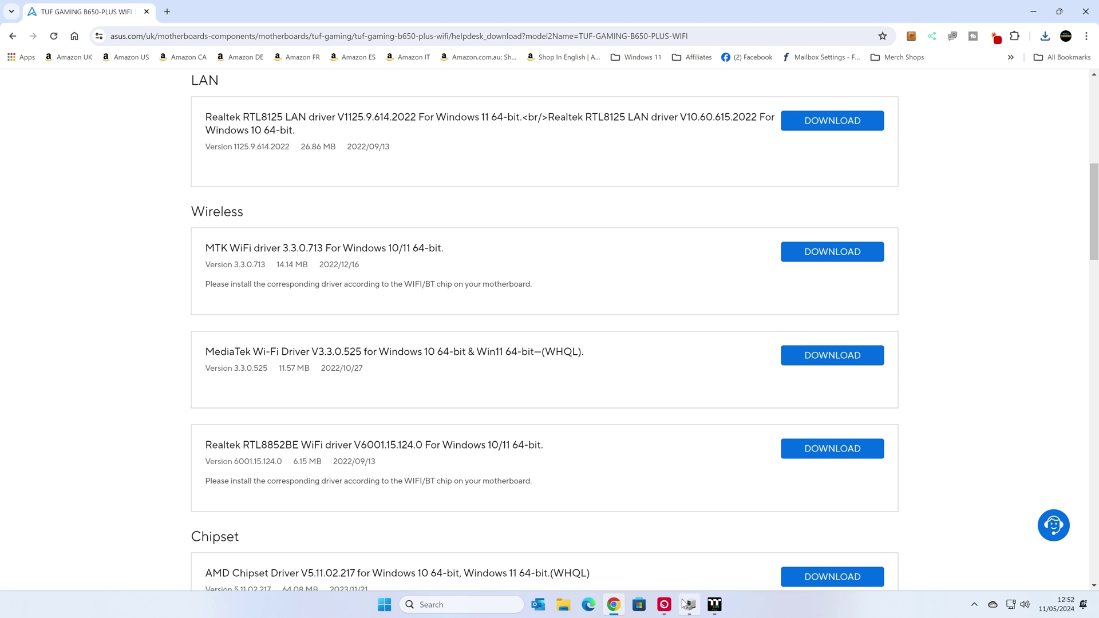
pyautogui.click(685, 604)
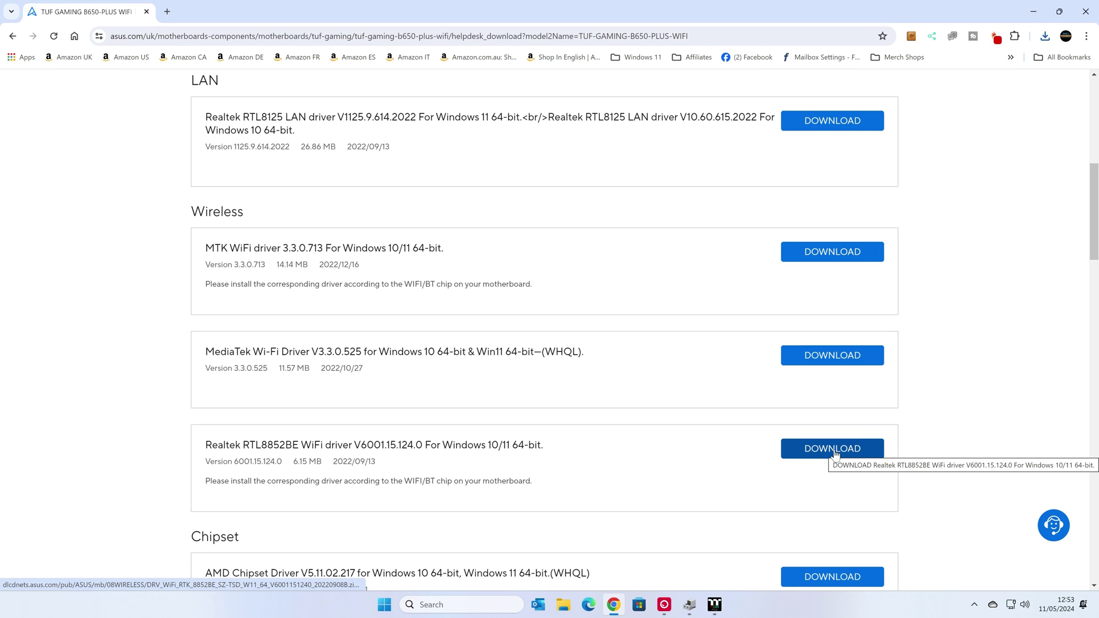
# Save the Realtek RTL8852BE WiFi driver zip to the Desktop and minimize the browser.
pyautogui.click(834, 455)
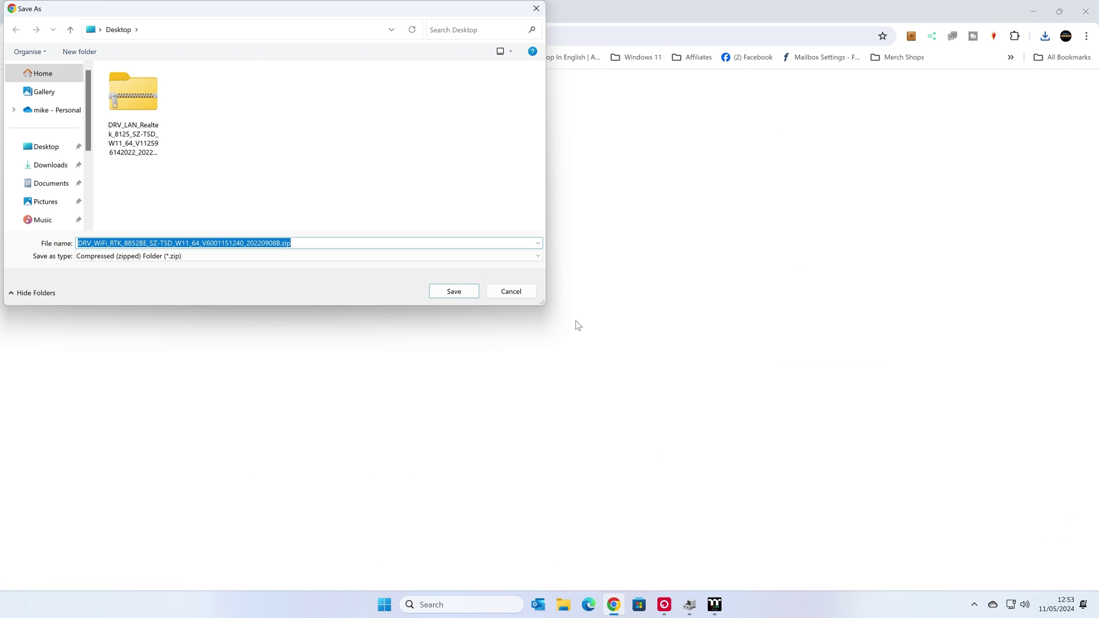
pyautogui.click(453, 292)
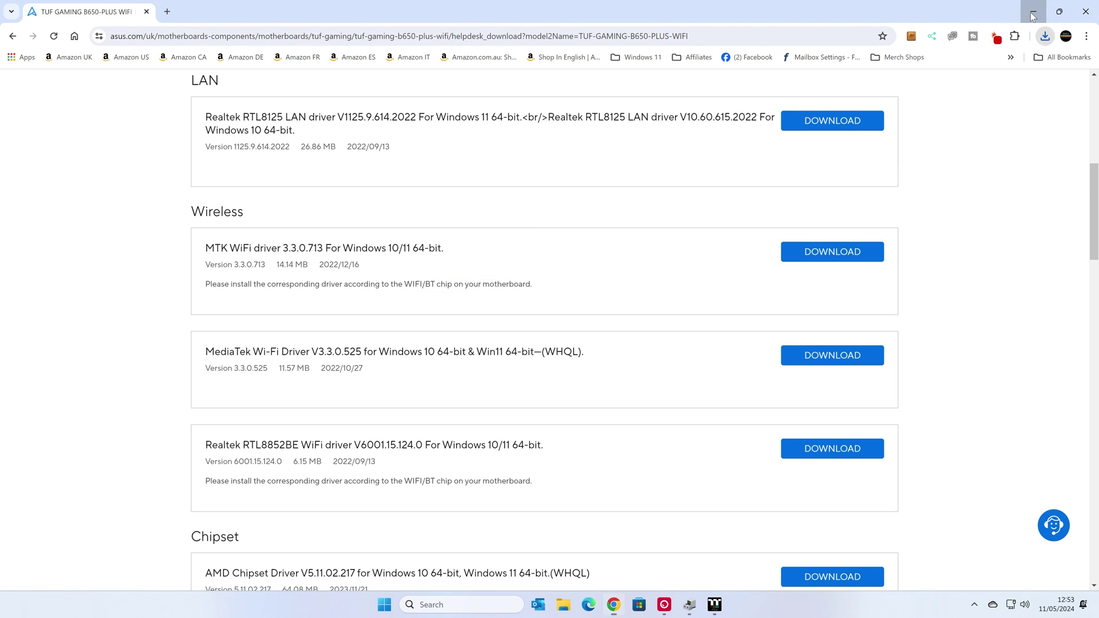
pyautogui.click(1032, 14)
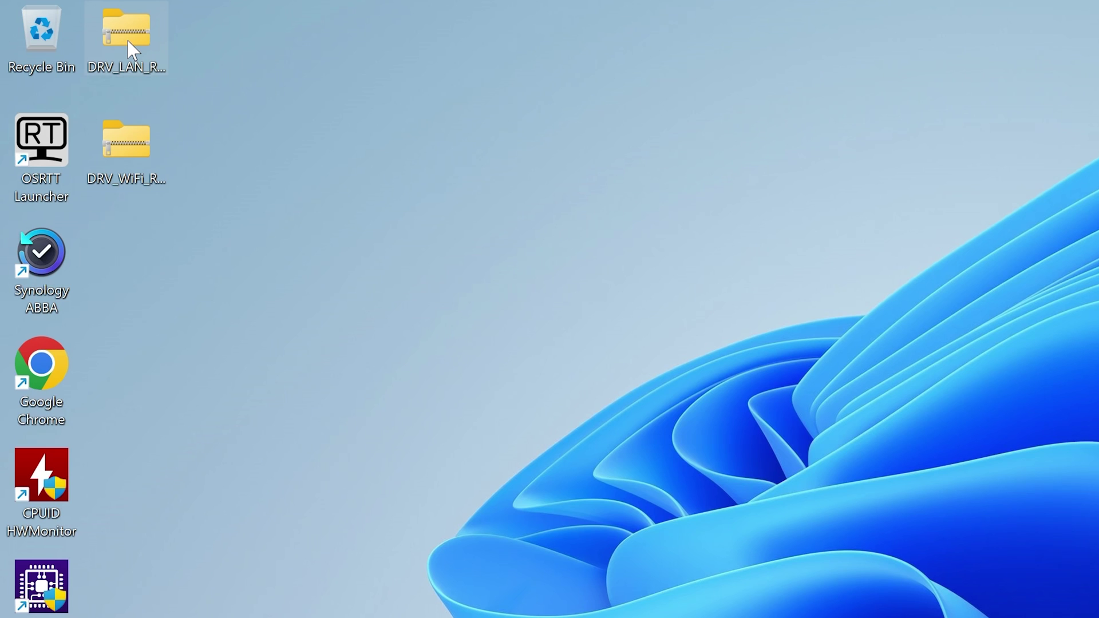
# Extract the LAN driver zip into a folder on the Desktop.
pyautogui.rightClick(67, 22)
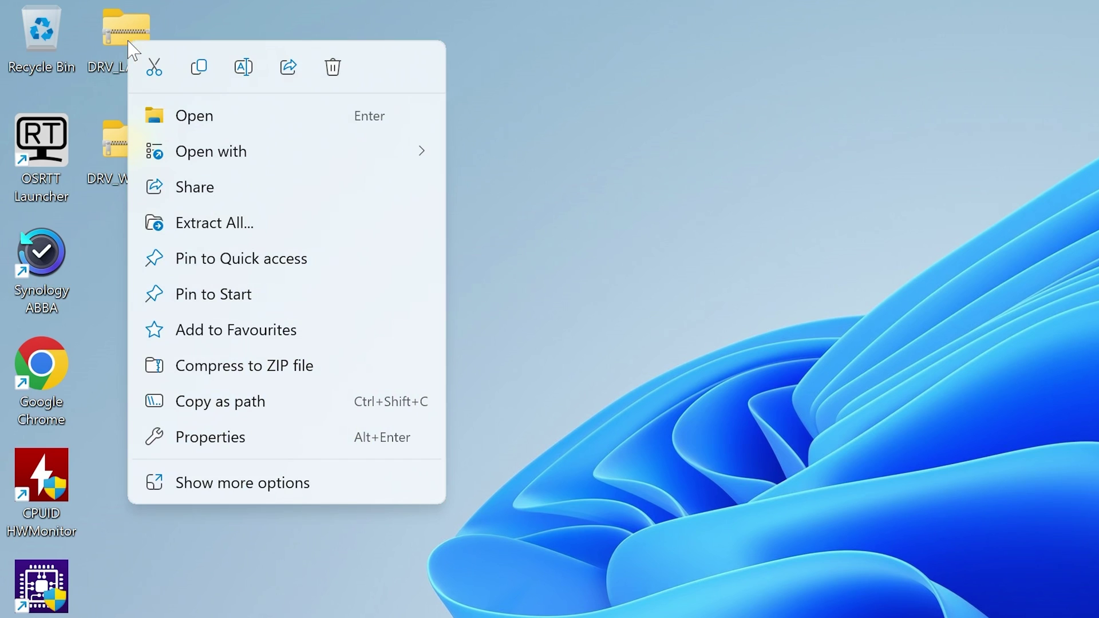
pyautogui.click(195, 224)
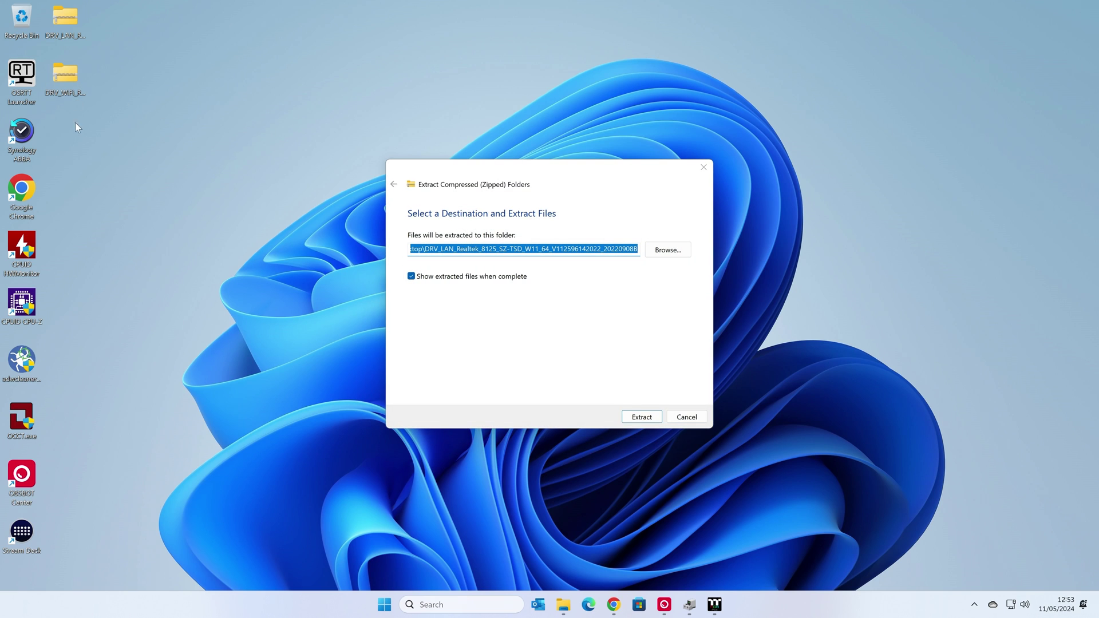
pyautogui.click(637, 417)
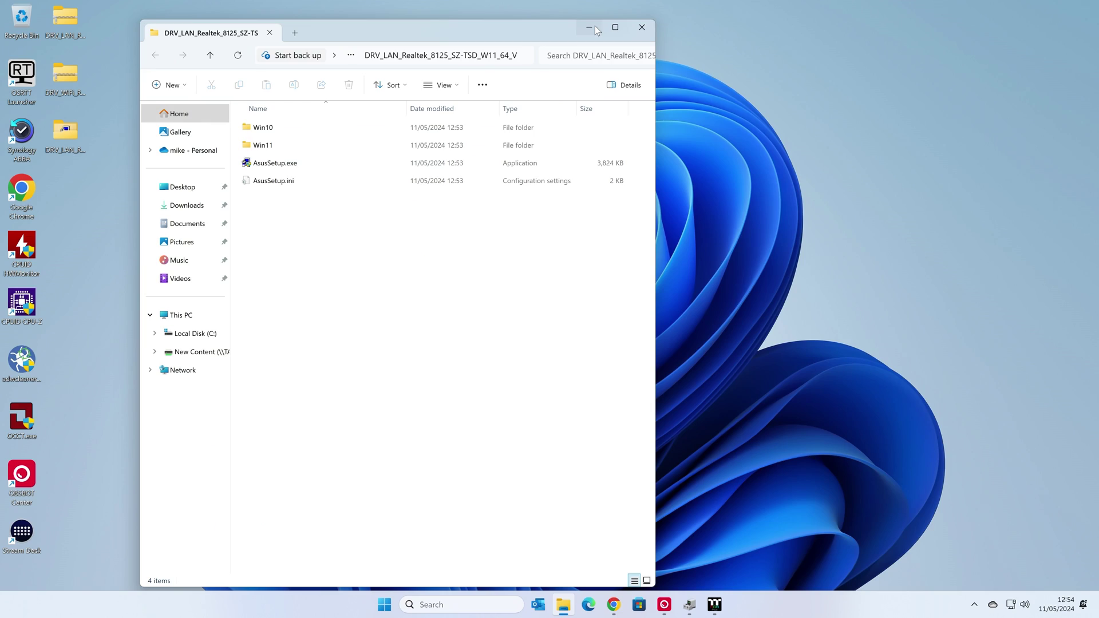
pyautogui.click(591, 28)
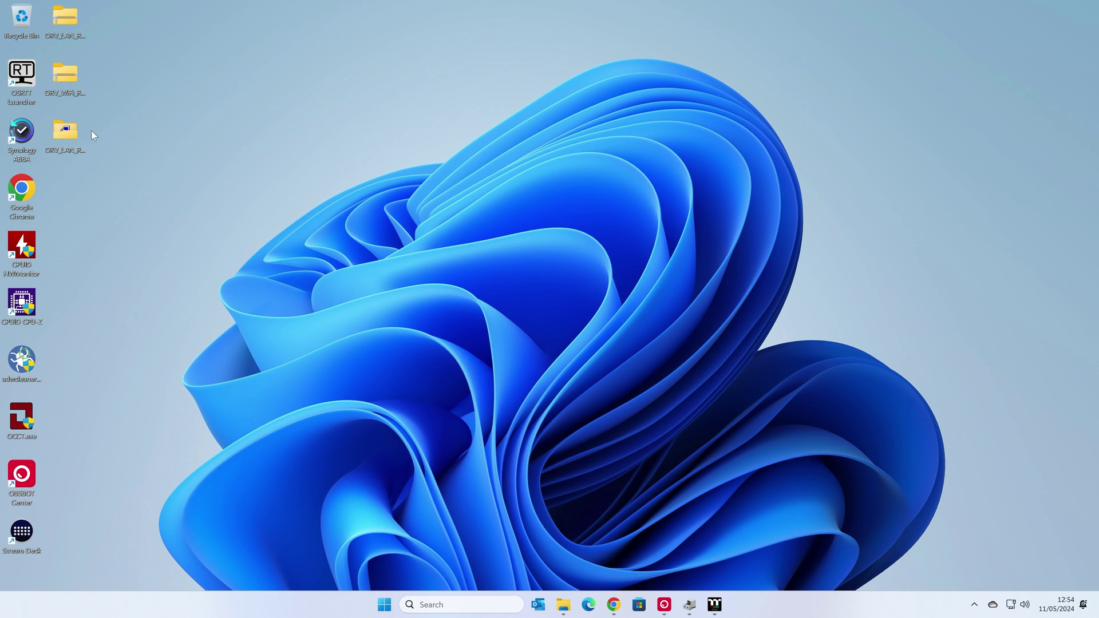
# Extract the Wi-Fi driver zip to the Desktop, close its folder, and select both zip files.
pyautogui.click(59, 73)
pyautogui.rightClick(62, 73)
pyautogui.click(103, 167)
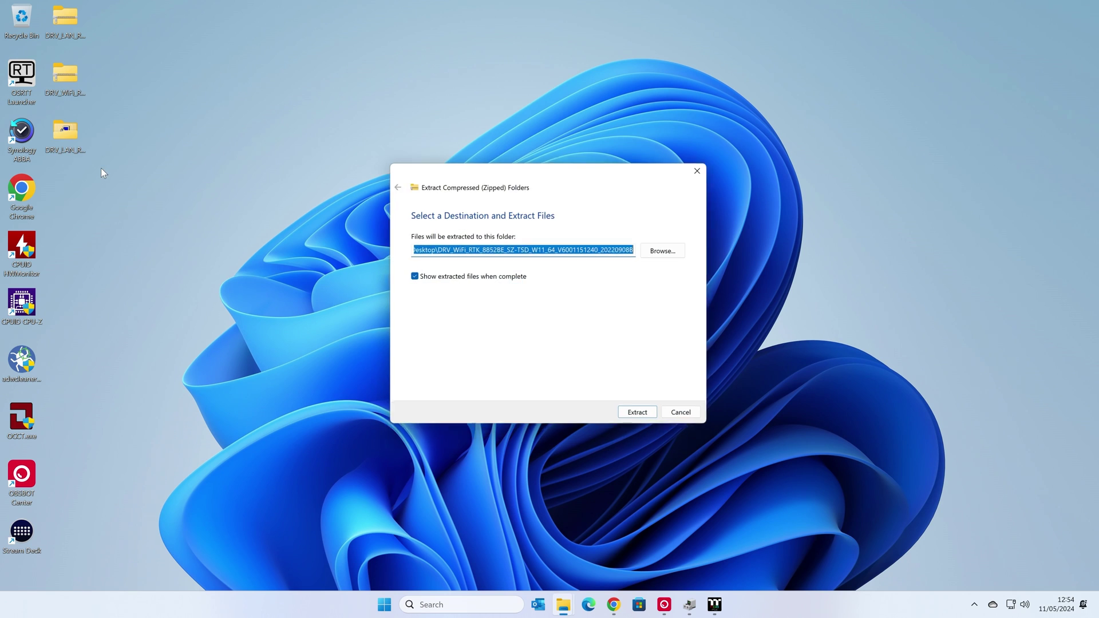
pyautogui.click(636, 418)
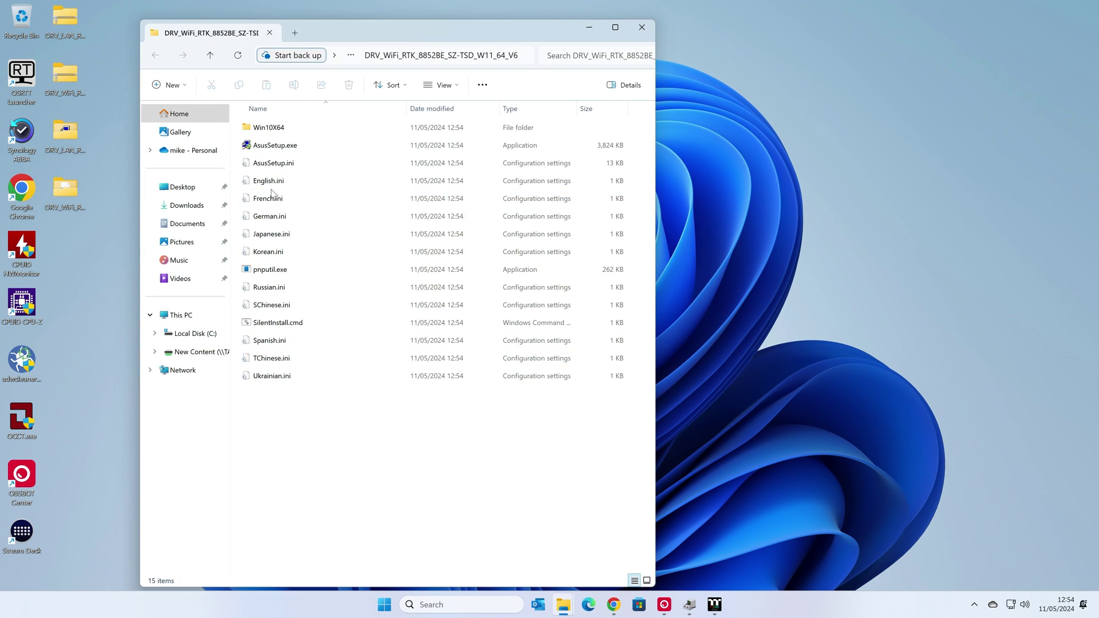
pyautogui.click(636, 24)
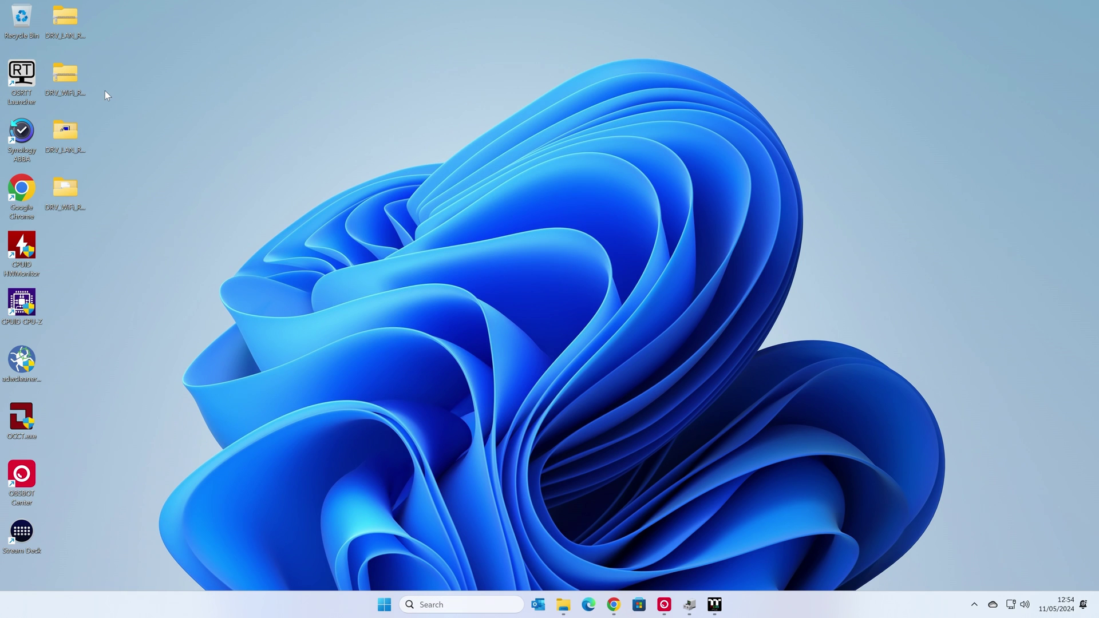
pyautogui.moveTo(104, 90); pyautogui.dragTo(47, 12)
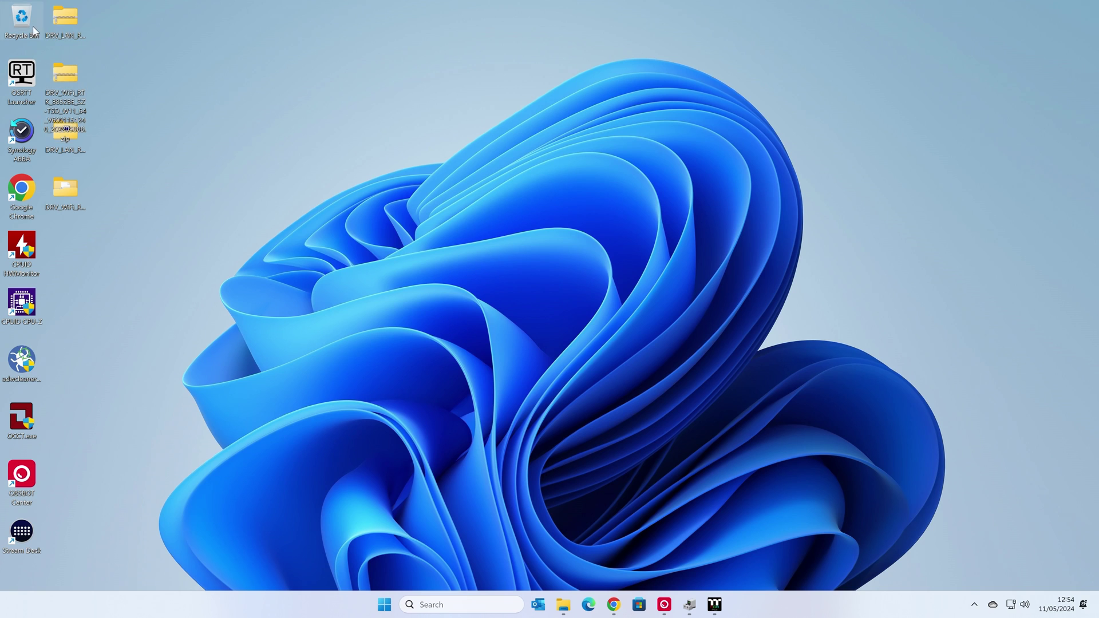
# Delete both downloaded driver zip files from the desktop.
pyautogui.click(63, 16)
pyautogui.rightClick(78, 71)
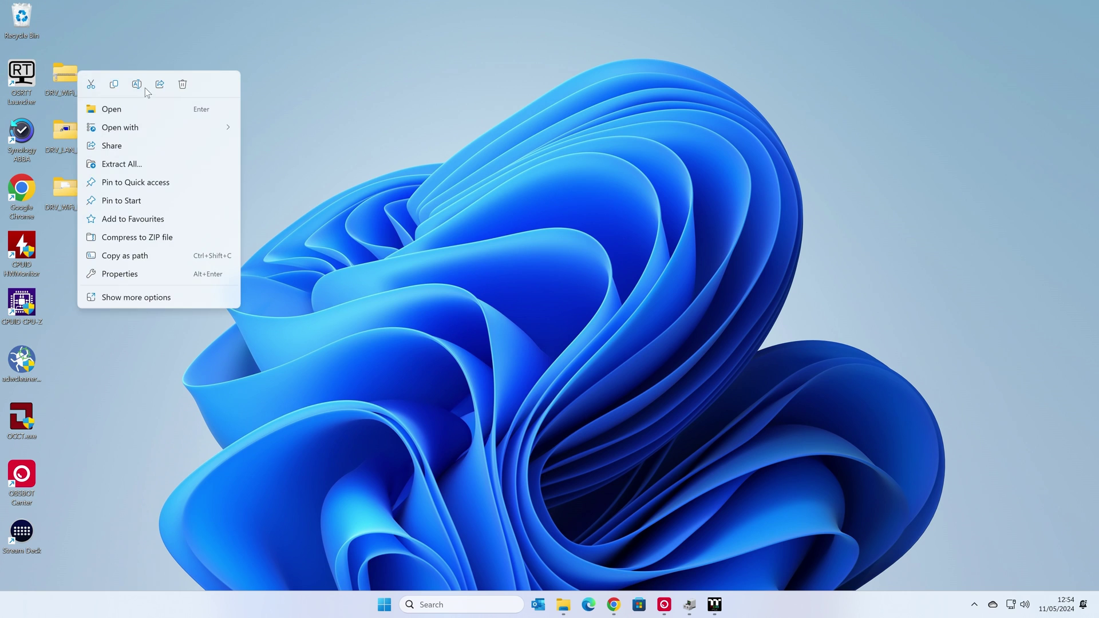
pyautogui.click(182, 85)
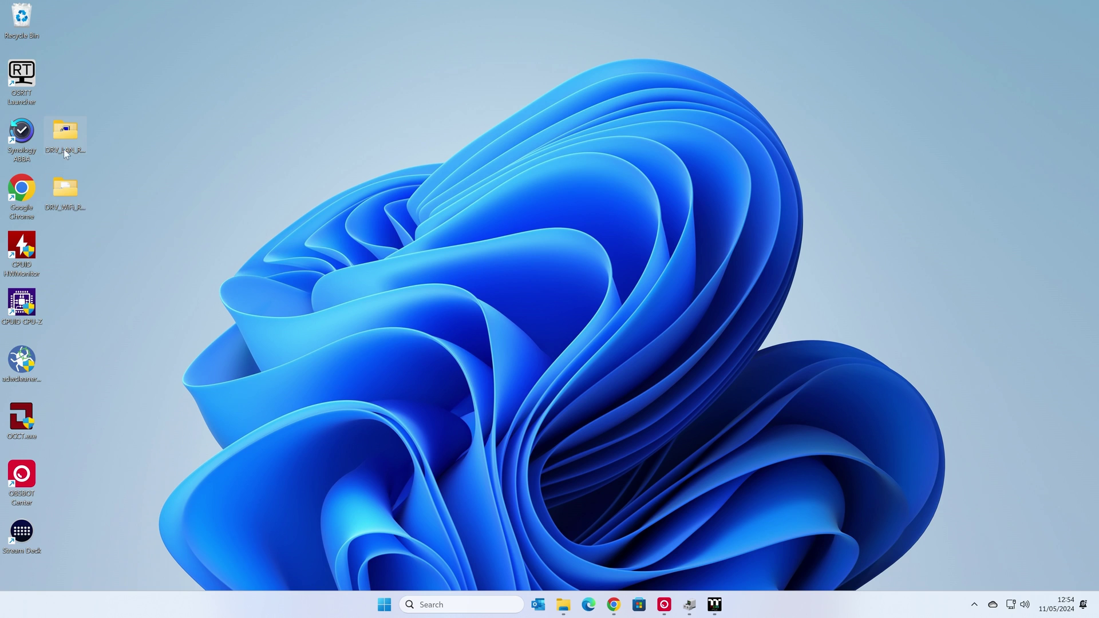
# Open the extracted LAN driver folder, look inside Win11, and launch AsusSetup.exe.
pyautogui.doubleClick(63, 132)
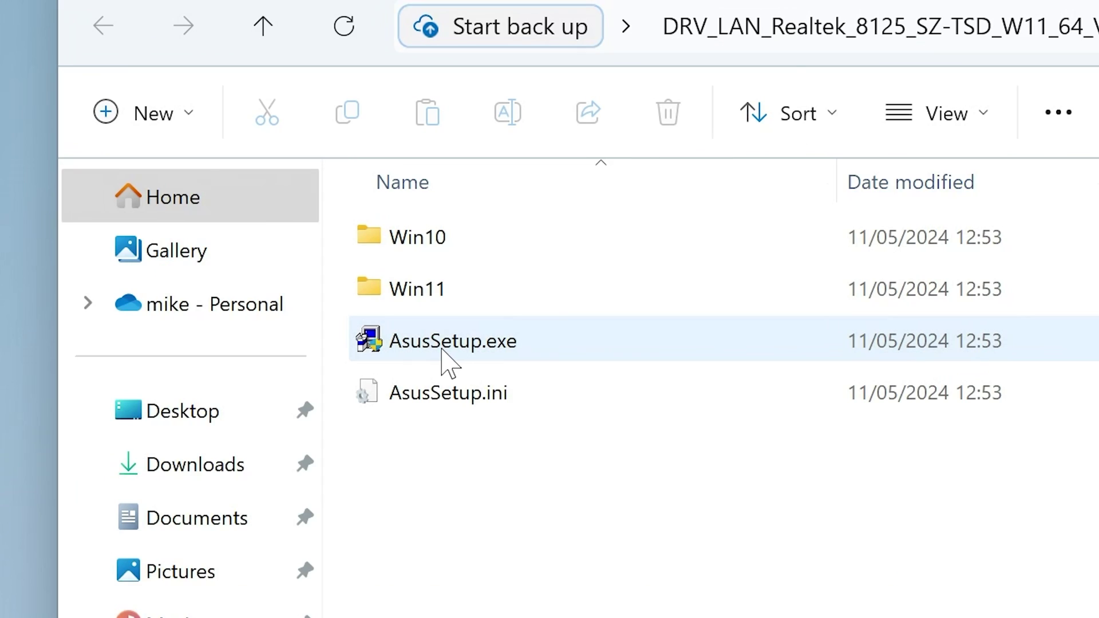
pyautogui.moveTo(268, 165)
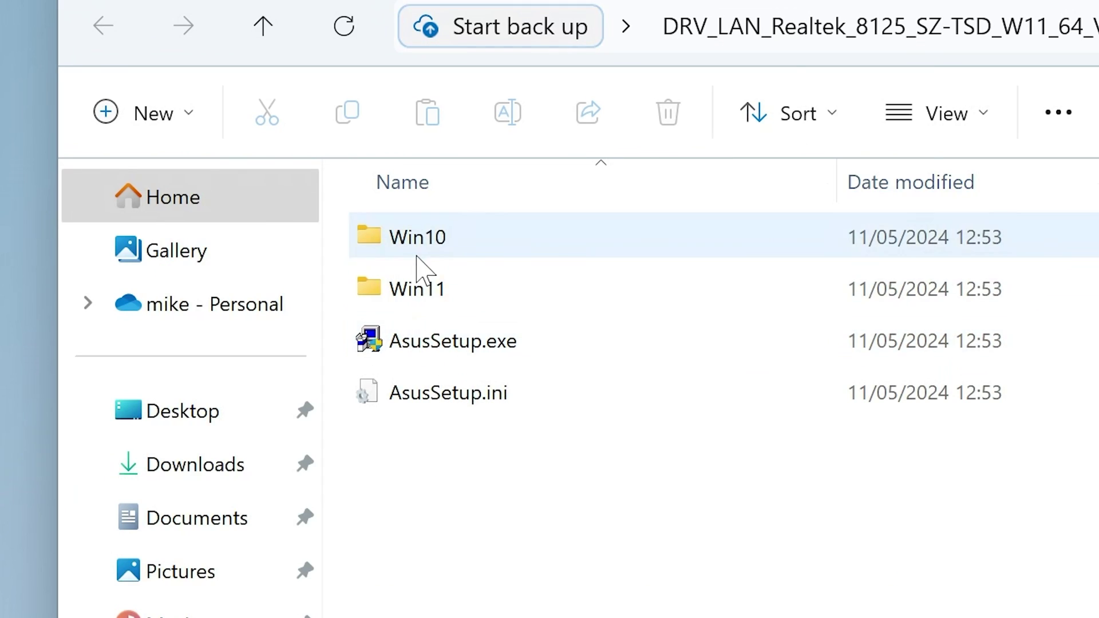
pyautogui.moveTo(446, 344)
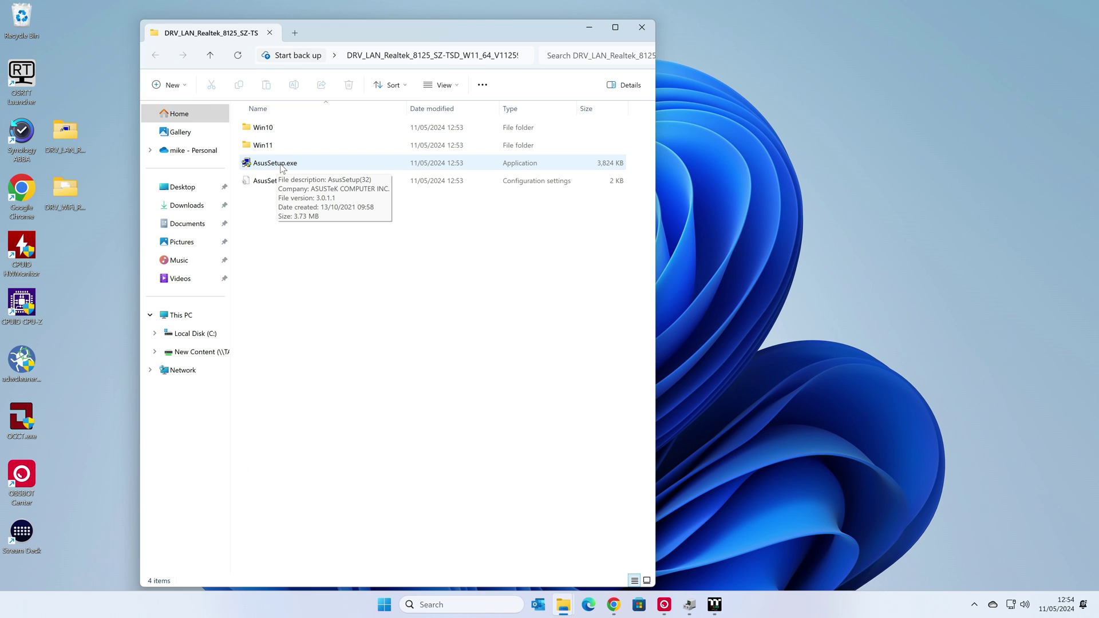
pyautogui.doubleClick(261, 146)
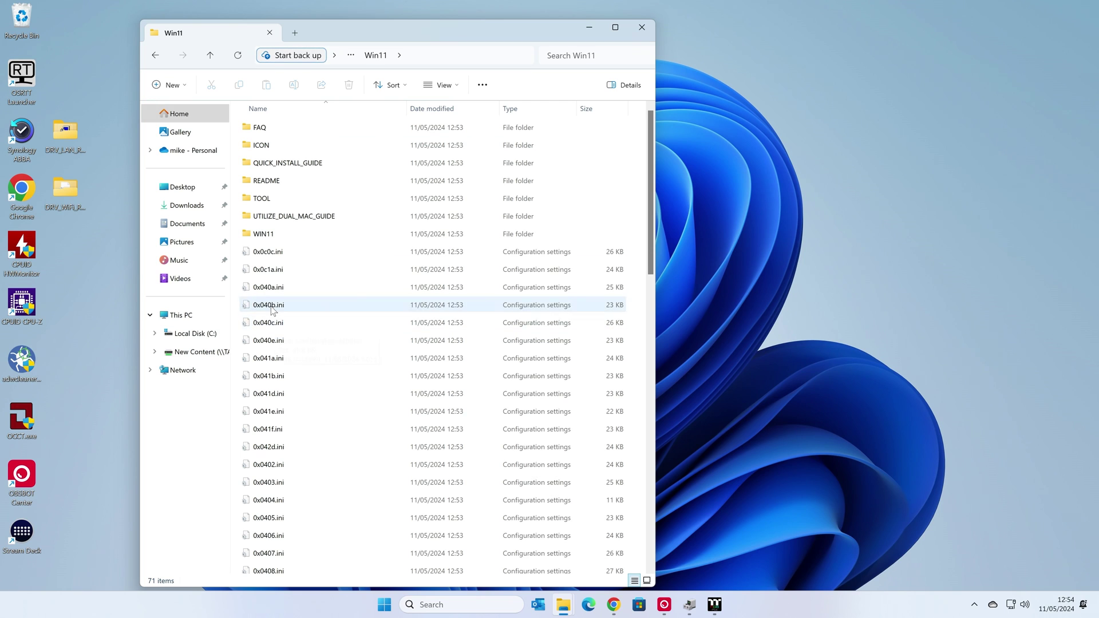
pyautogui.click(210, 56)
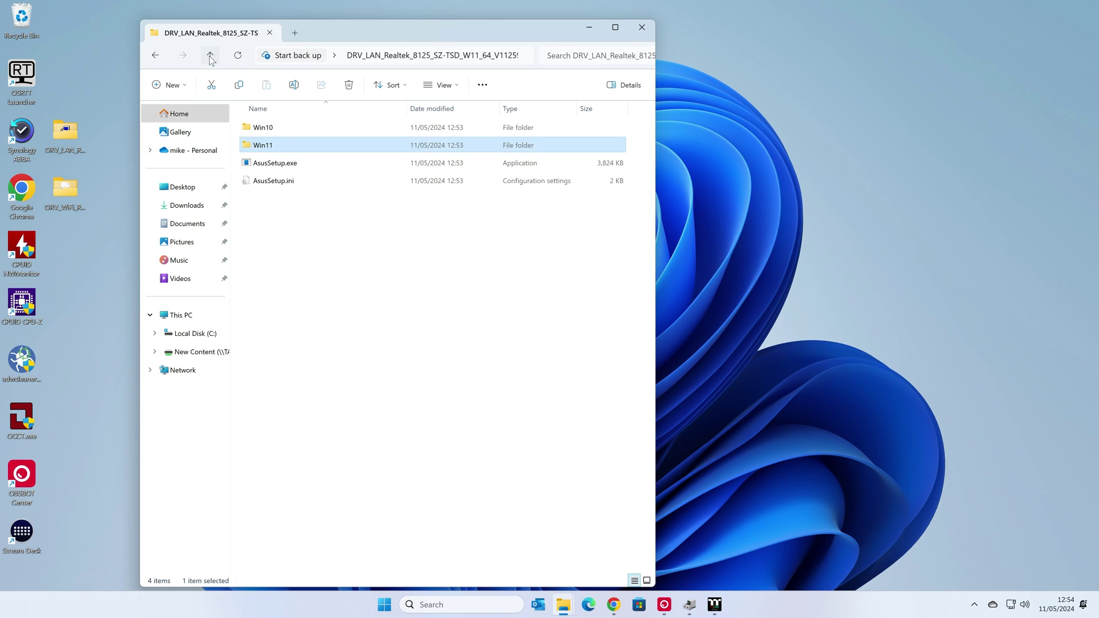
pyautogui.doubleClick(272, 165)
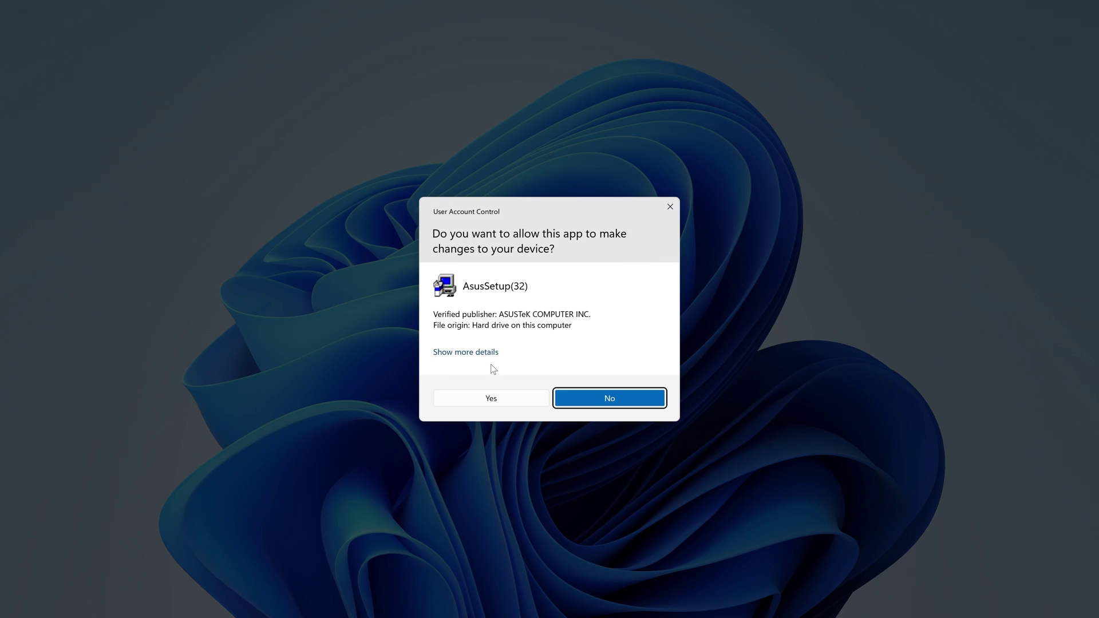
# Approve the UAC prompt, repair the Realtek Ethernet Controller Driver, and close the LAN folder window.
pyautogui.click(486, 398)
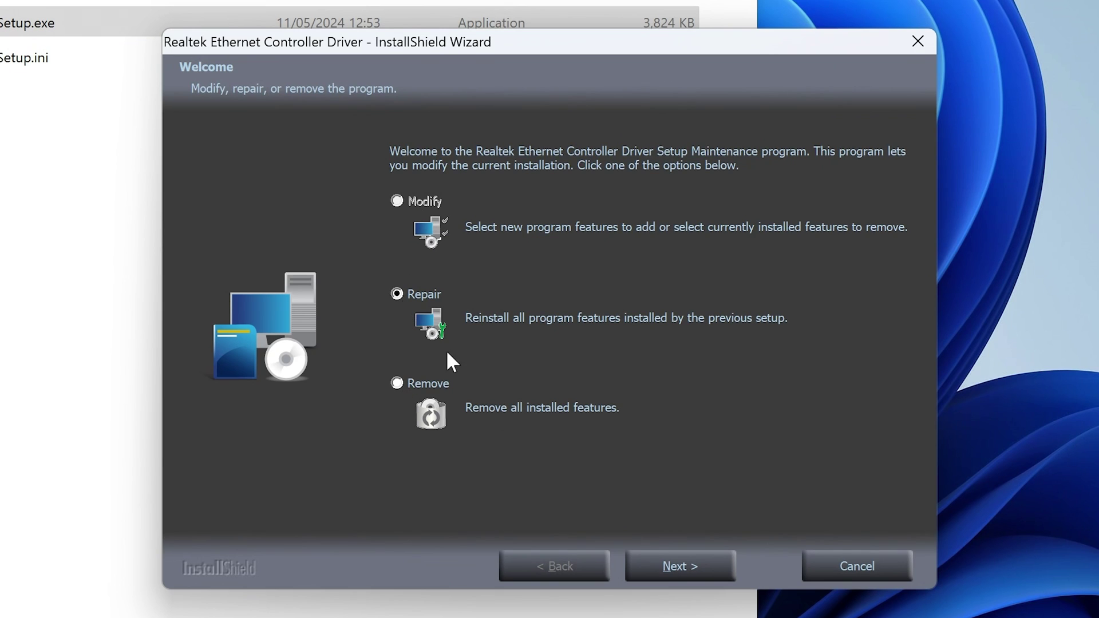
pyautogui.click(671, 562)
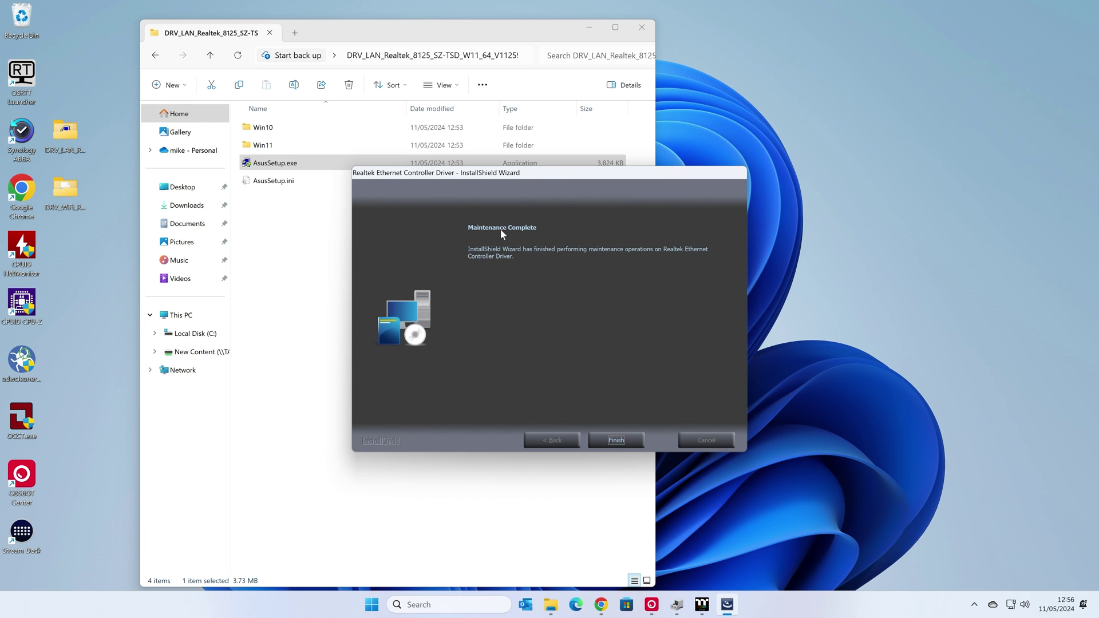
pyautogui.click(617, 441)
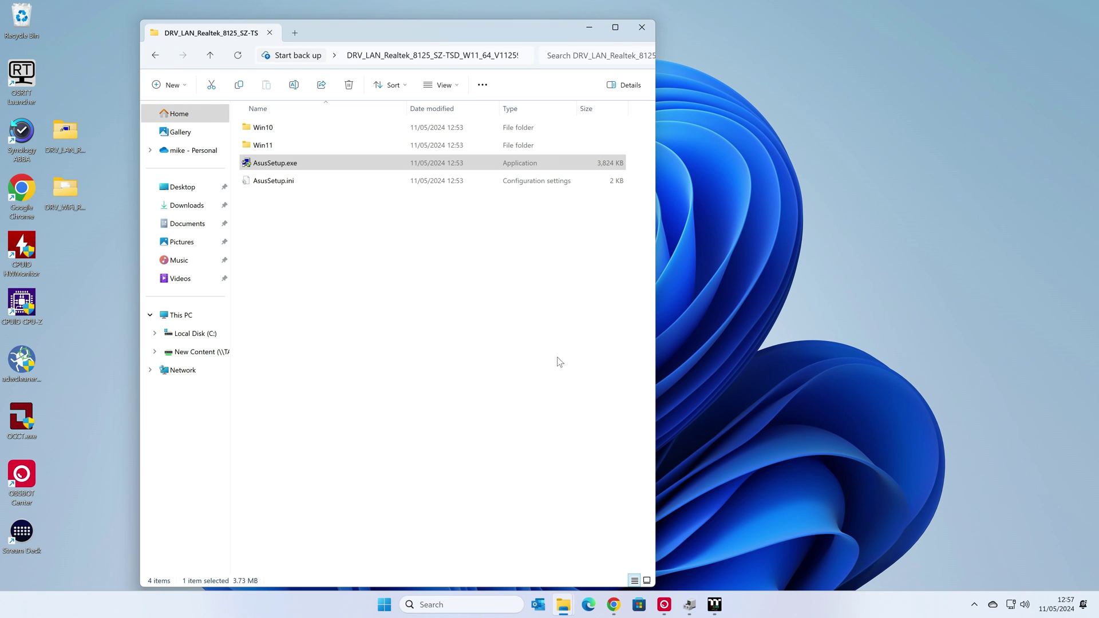
pyautogui.click(641, 27)
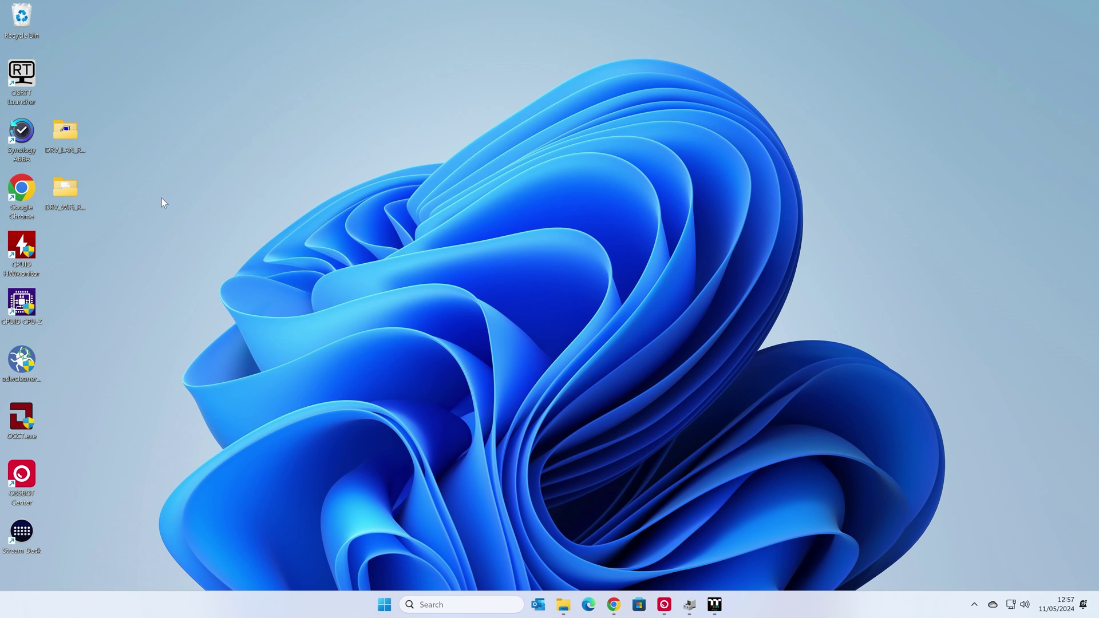
# Open the DRV_WiFi folder and run its AsusSetup.exe with administrator approval.
pyautogui.doubleClick(66, 187)
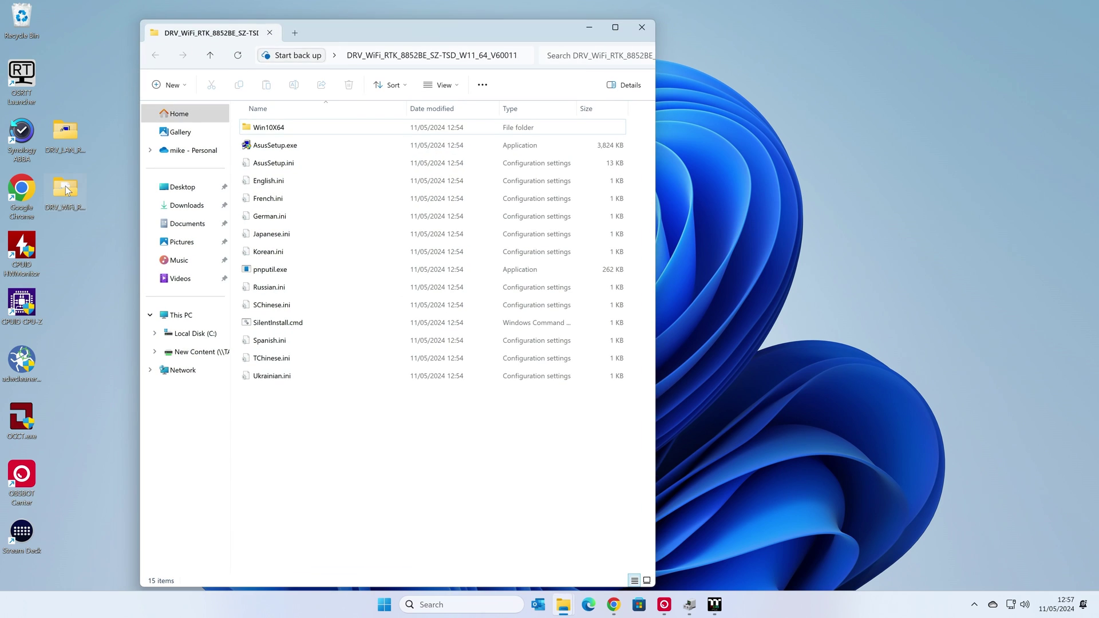
pyautogui.doubleClick(274, 146)
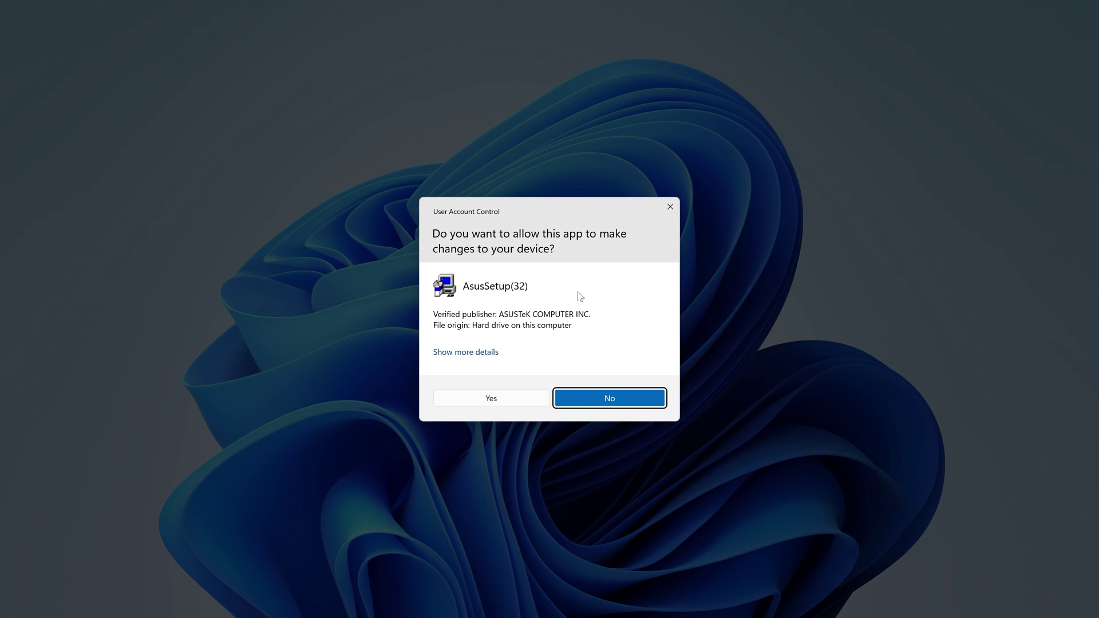
pyautogui.click(490, 399)
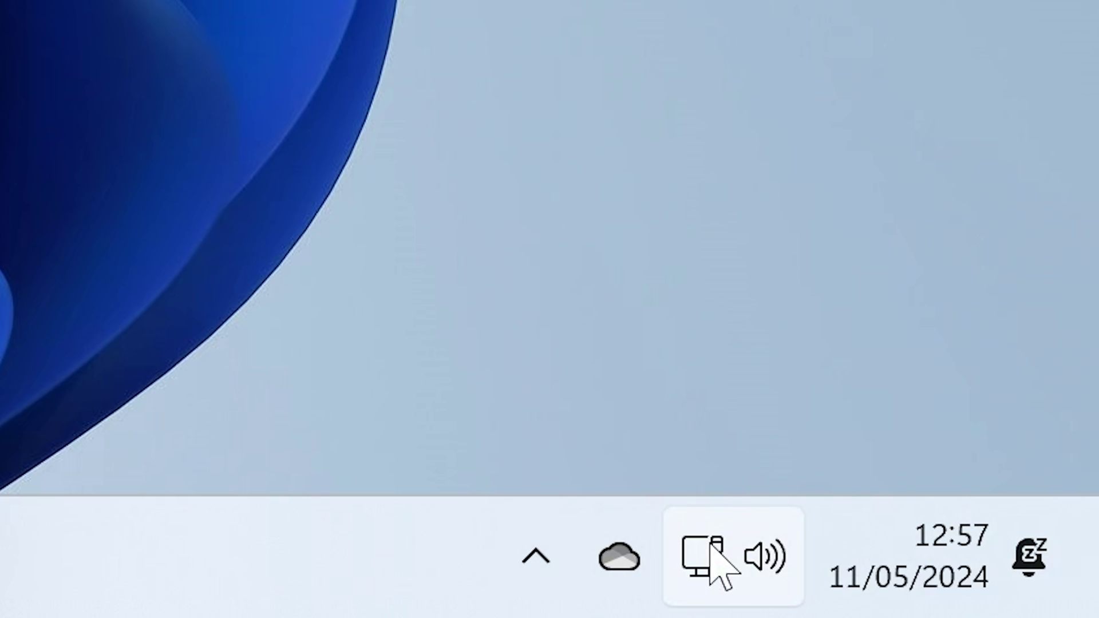
pyautogui.moveTo(1011, 602)
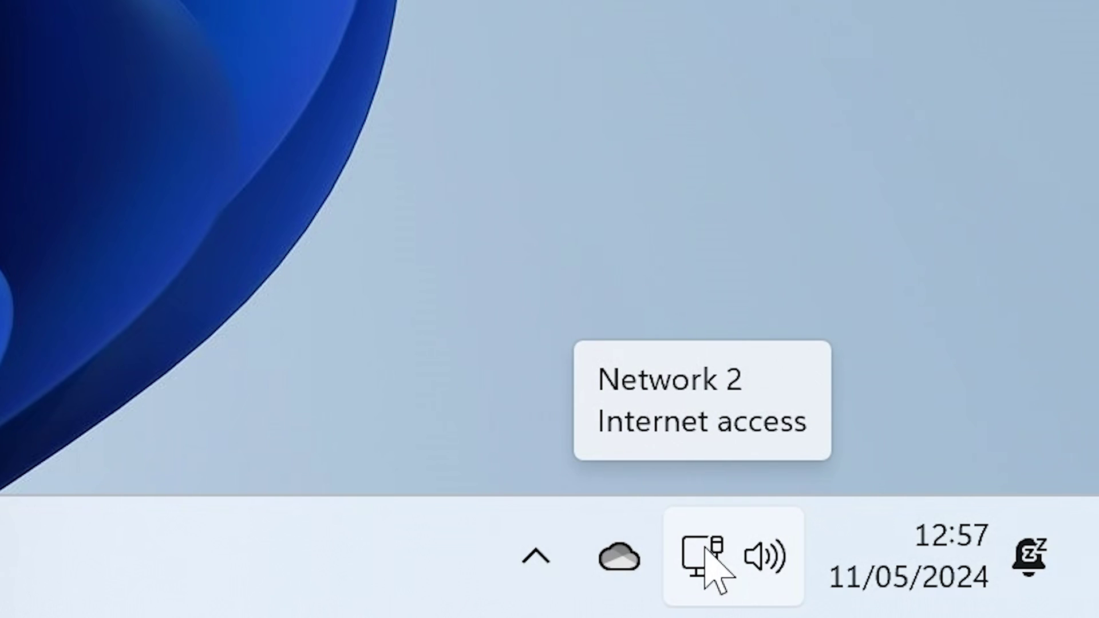
pyautogui.rightClick(710, 564)
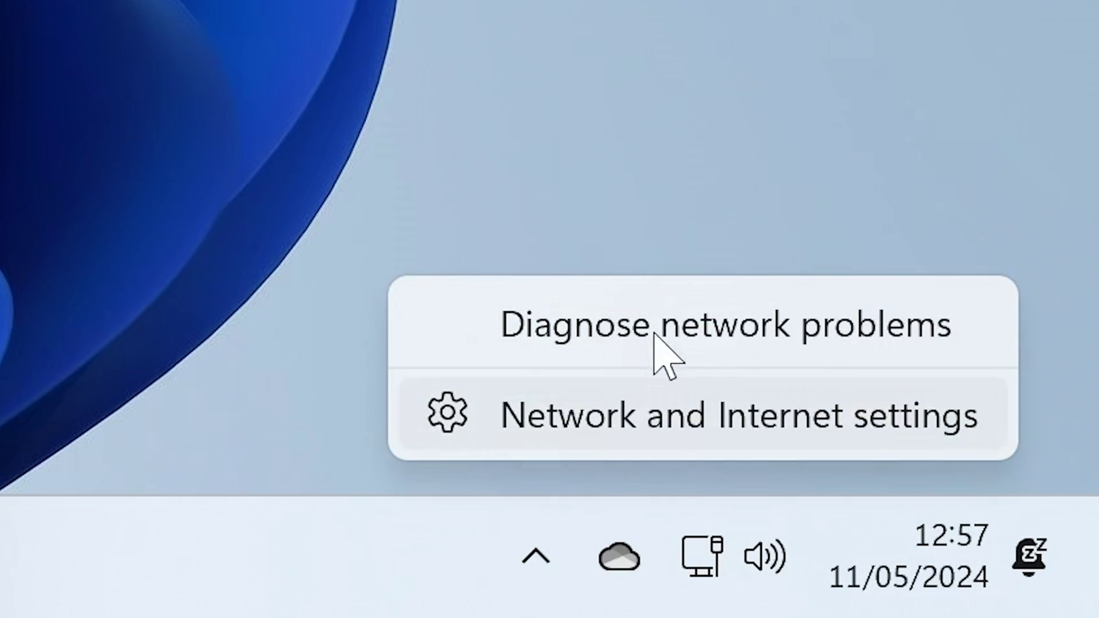
pyautogui.click(405, 69)
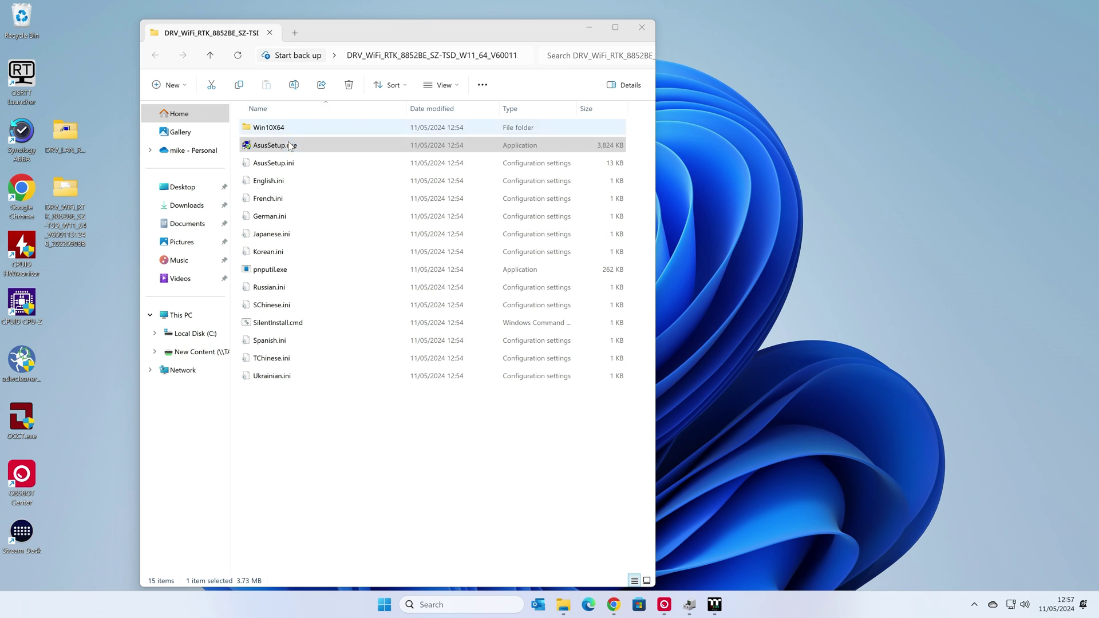
# Close the Wi-Fi driver folder window, then select and deselect both DRV folders on the desktop.
pyautogui.click(641, 27)
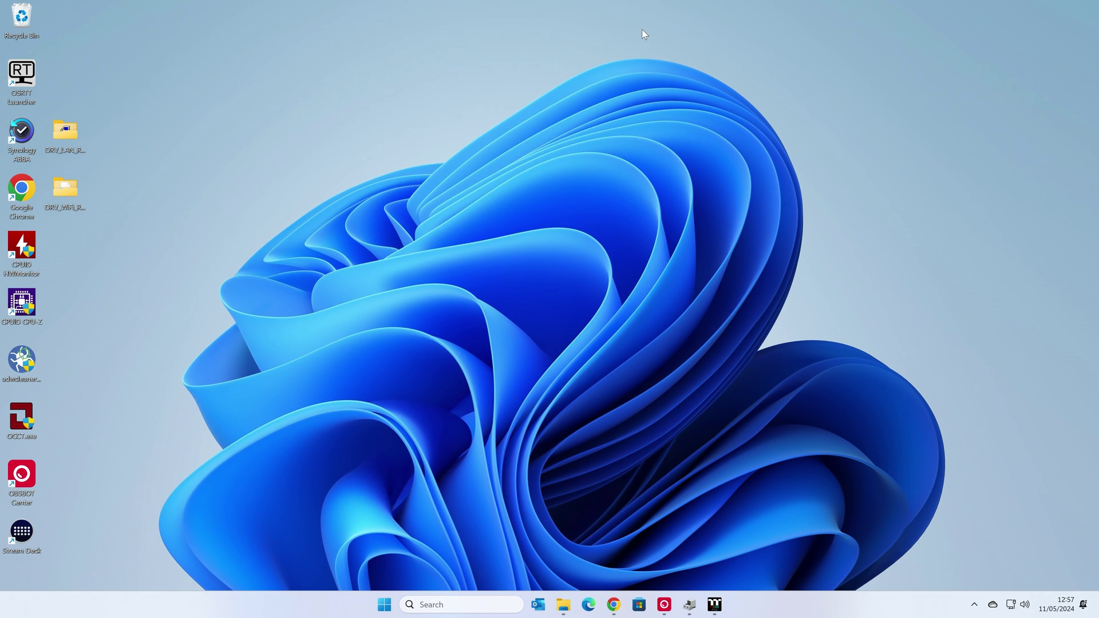
pyautogui.moveTo(115, 225); pyautogui.dragTo(51, 117)
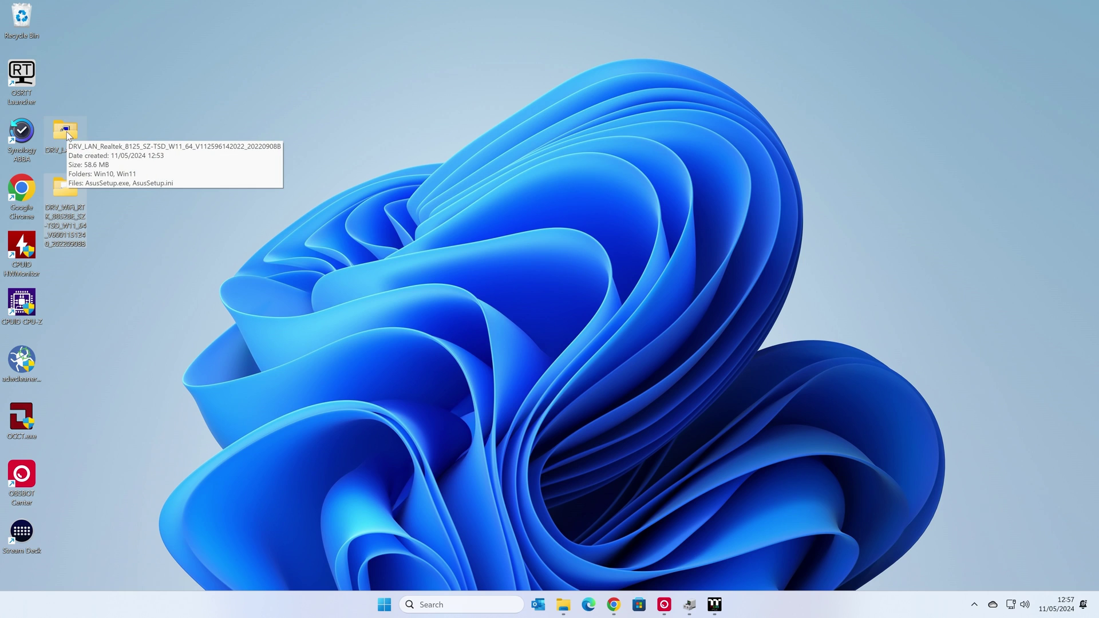
pyautogui.click(155, 114)
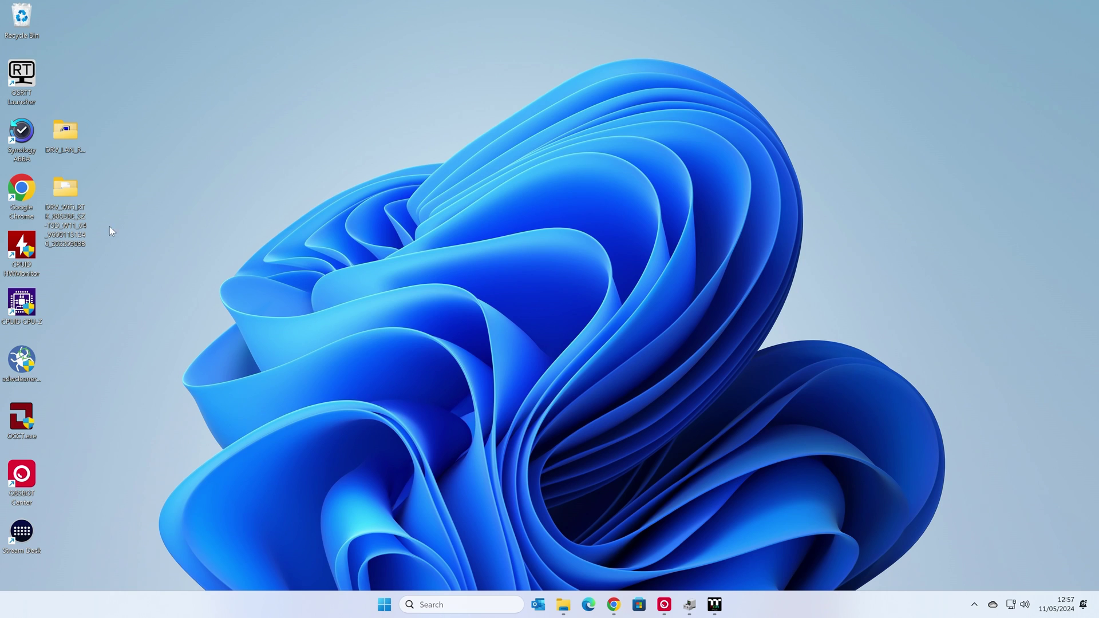